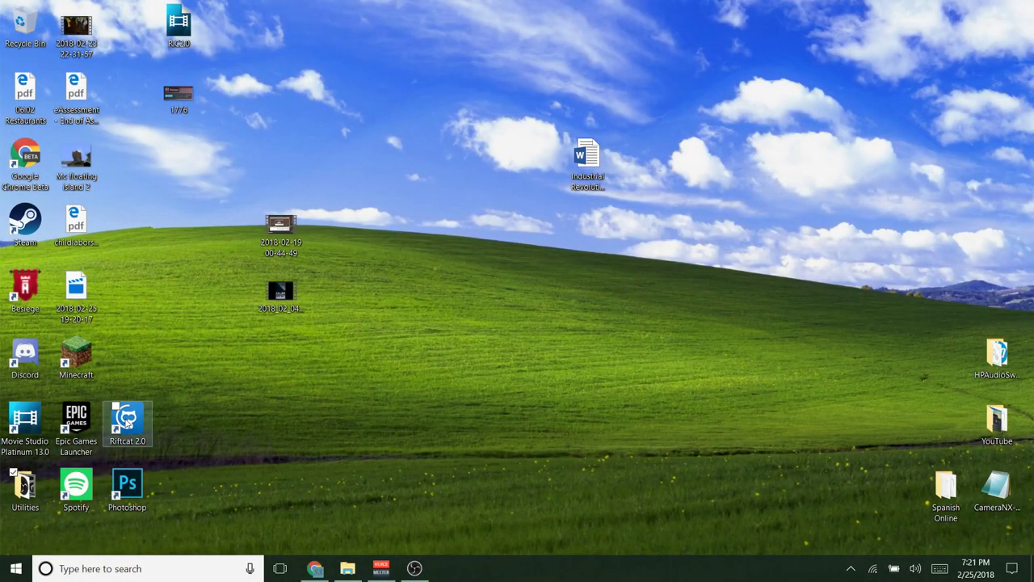
Select the Riftcat 2.0 shortcut on the Windows desktop.
left_click(127, 423)
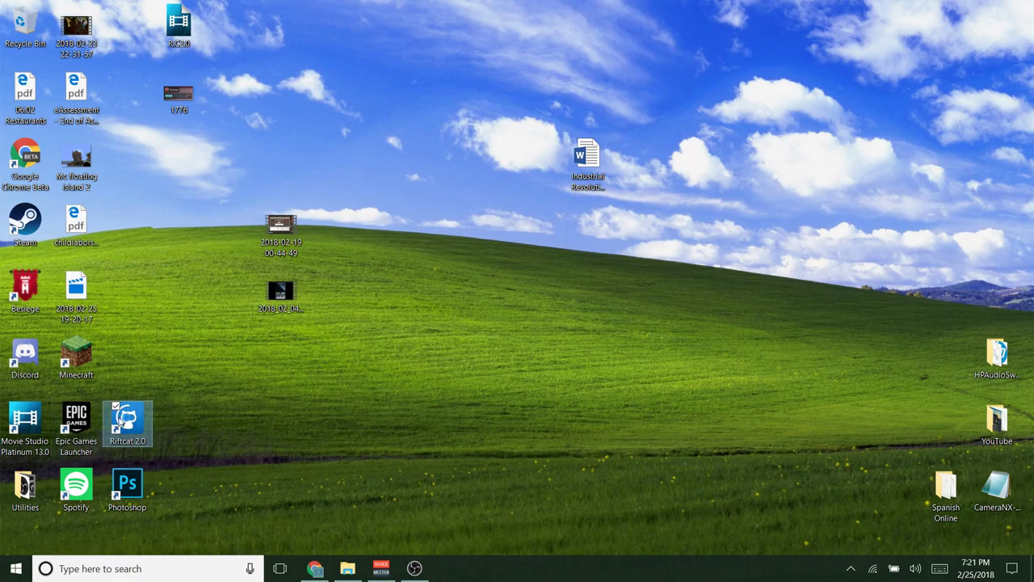
Launch RiftCat 2.0, confirm the Nexus 6 phone, maximize, and open Configuration's Moonlight help.
double_click(120, 422)
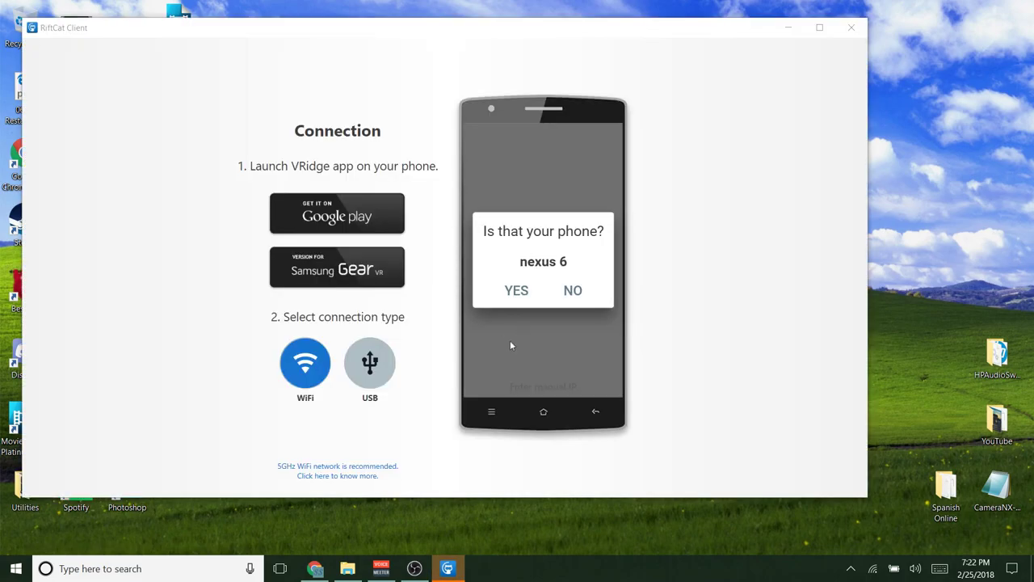
left_click(518, 294)
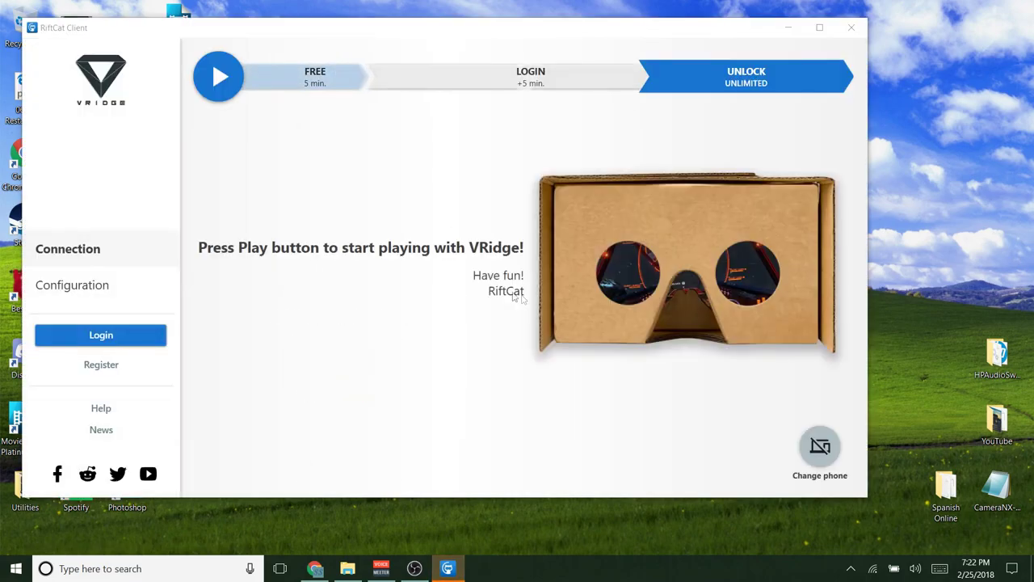
double_click(367, 34)
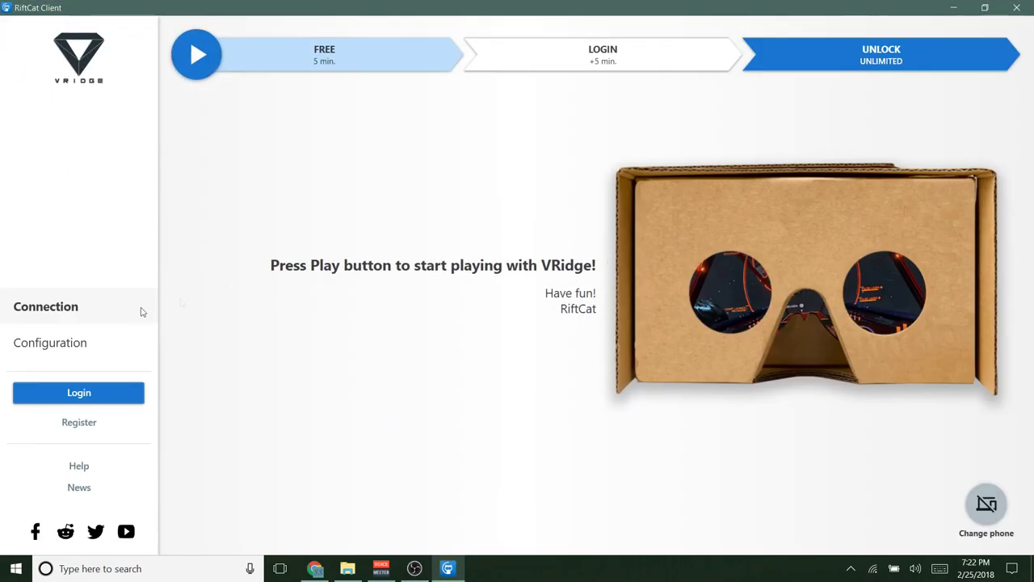
left_click(69, 345)
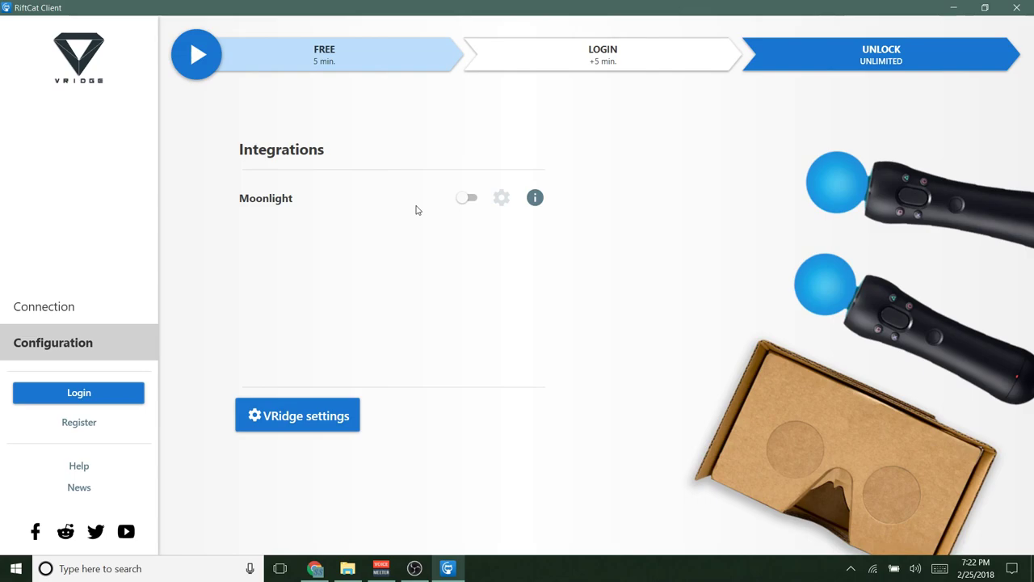
left_click(533, 199)
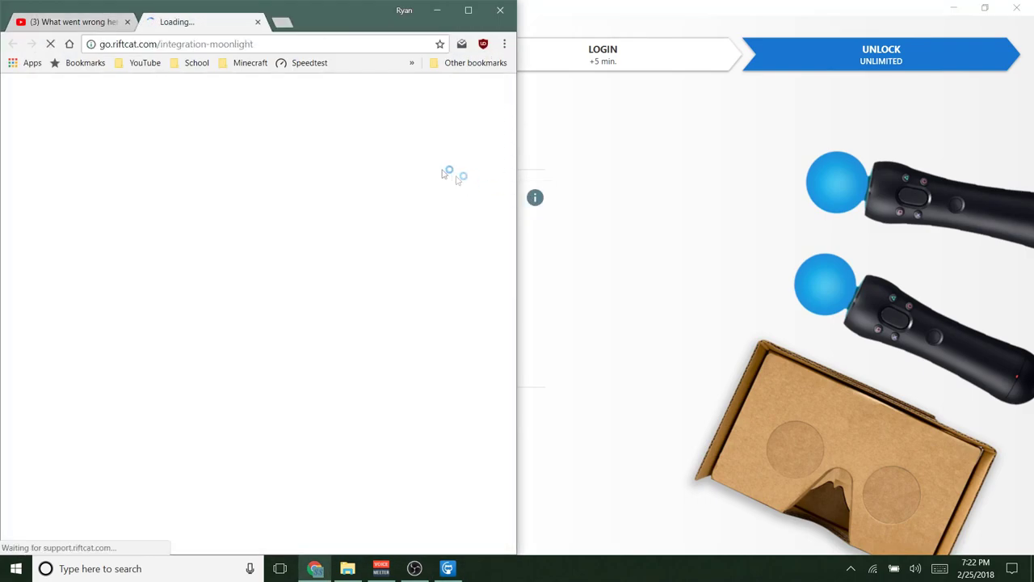
left_click_drag(202, 22, 302, 59)
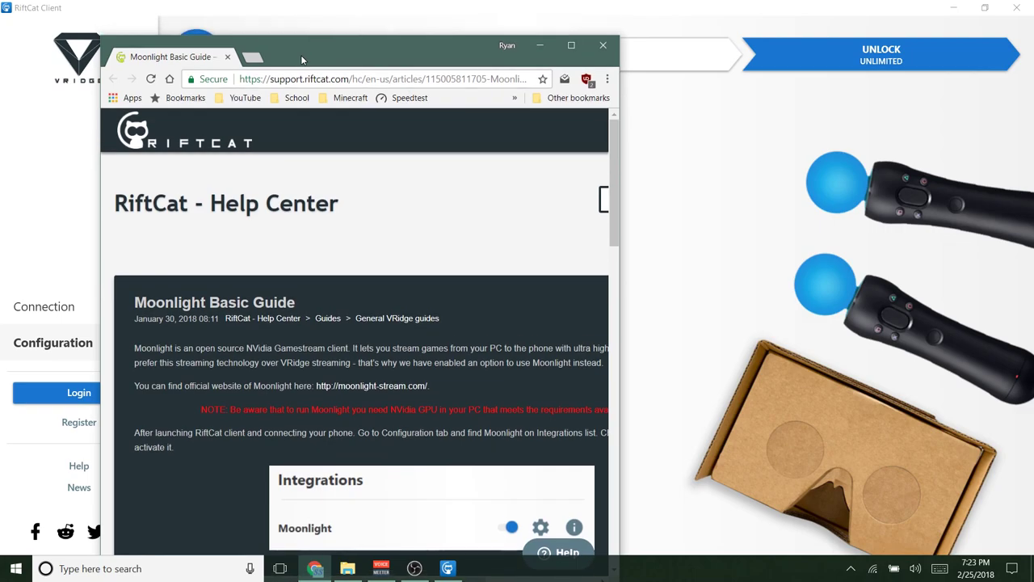
left_click_drag(303, 59, 309, 41)
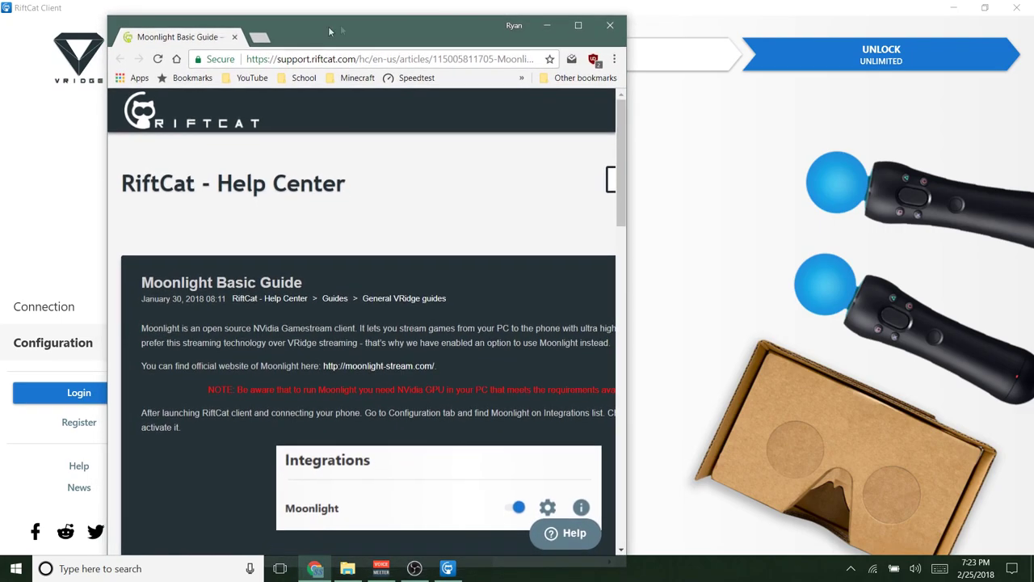
left_click(617, 37)
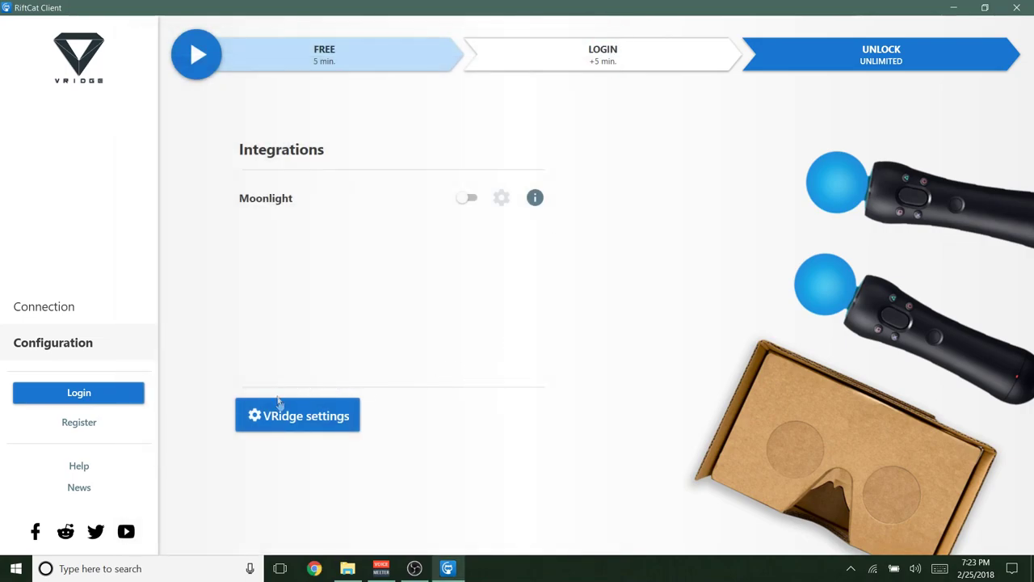
left_click(328, 420)
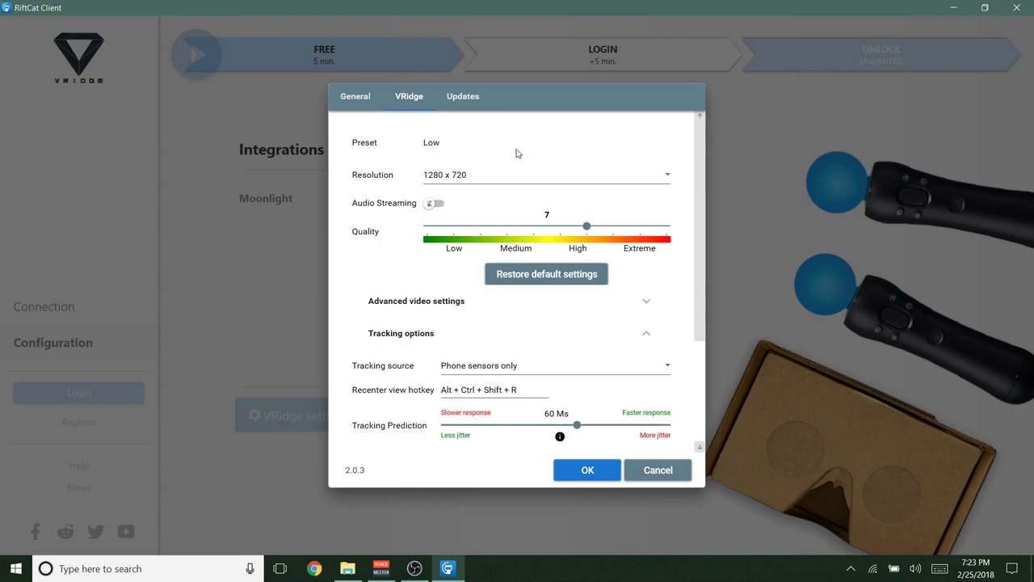
Keep the Low preset and set the VRidge resolution to 2560 x 1440.
left_click(517, 154)
left_click(515, 156)
left_click(462, 176)
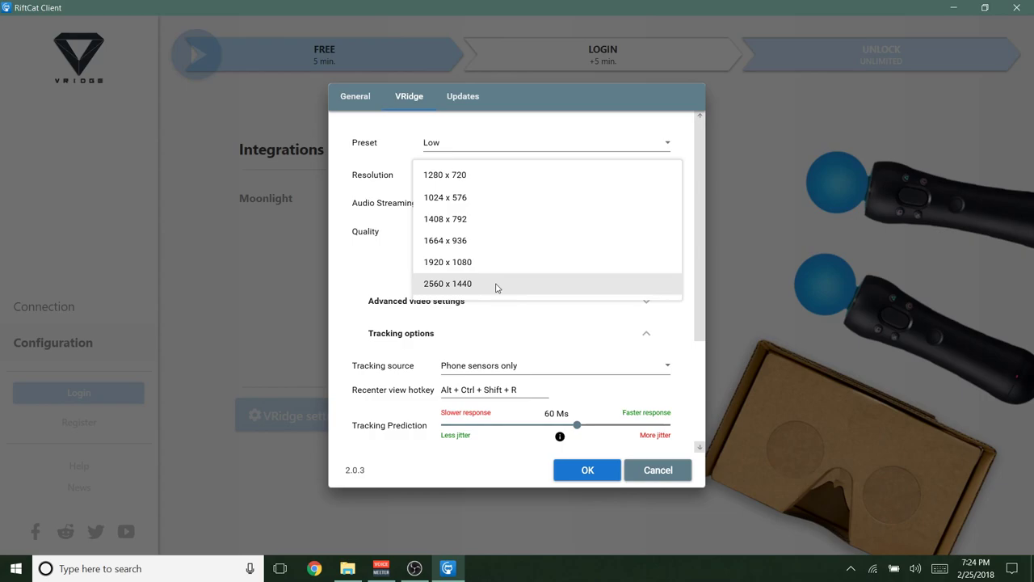
left_click(497, 287)
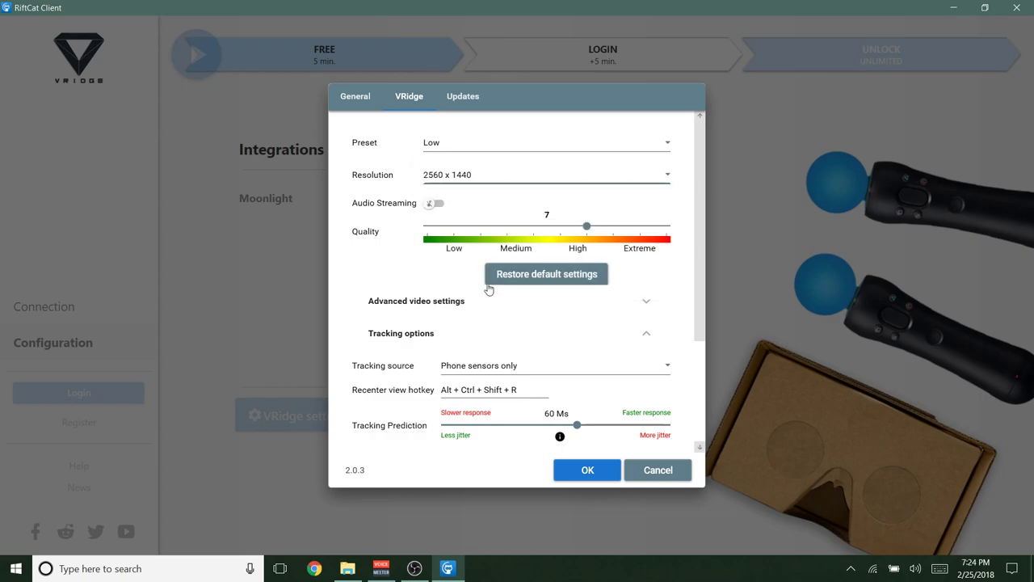
left_click(436, 204)
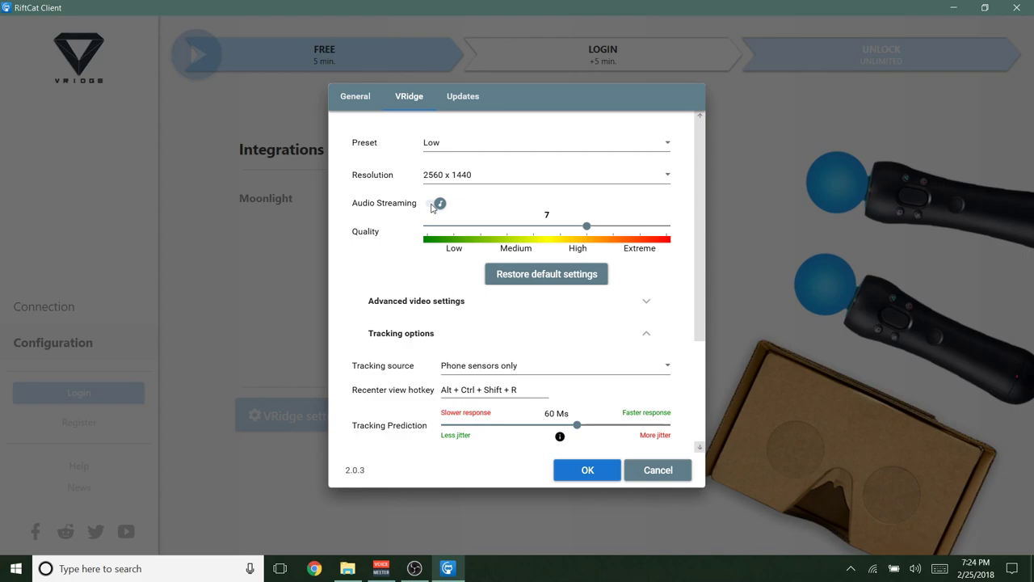
left_click(434, 205)
mouse_move(586, 227)
left_mouse_down()
mouse_move(480, 225)
mouse_move(580, 226)
left_mouse_up()
mouse_move(578, 224)
left_mouse_down()
mouse_move(639, 224)
mouse_move(585, 226)
left_mouse_up()
left_click(568, 303)
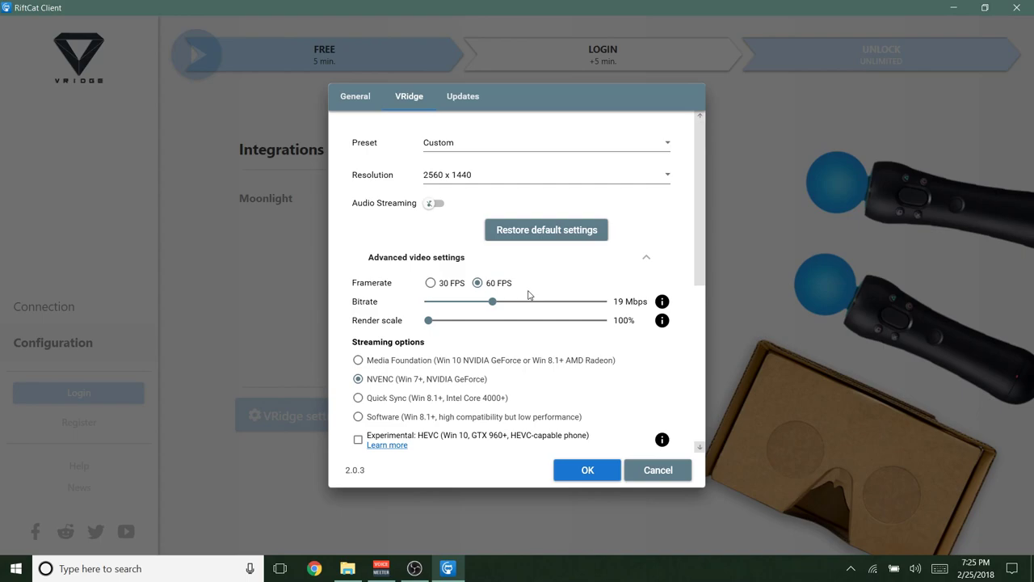
left_click(431, 282)
left_click(477, 284)
mouse_move(661, 301)
mouse_move(669, 324)
mouse_move(429, 320)
left_mouse_down()
mouse_move(567, 325)
mouse_move(399, 327)
mouse_move(426, 328)
left_mouse_up()
scroll(628, 313, "down", 1)
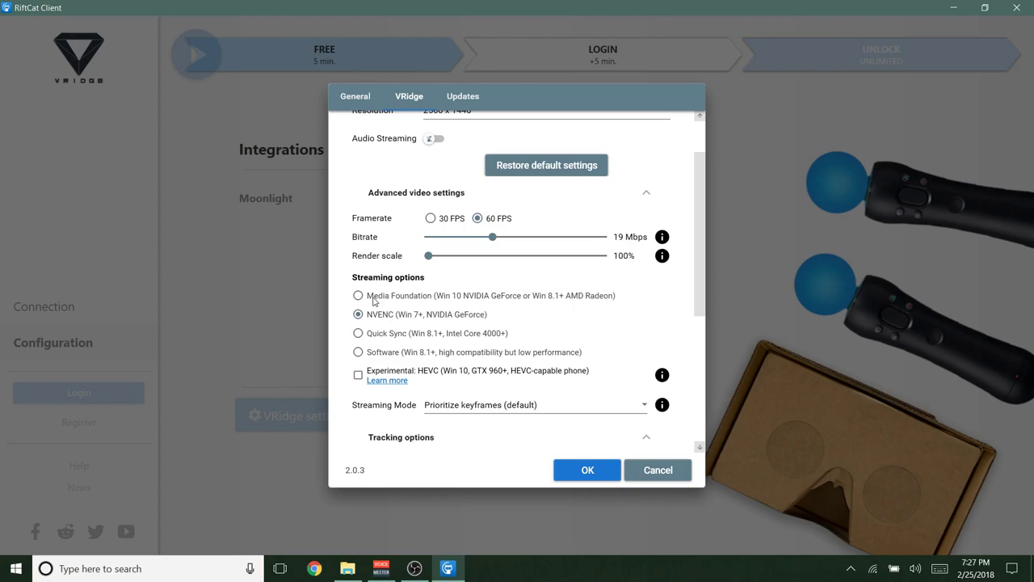
left_click(371, 298)
Use the Media Foundation encoder under Streaming options, keeping 60 FPS and 19 Mbps.
mouse_move(662, 376)
scroll(383, 388, "down", 1)
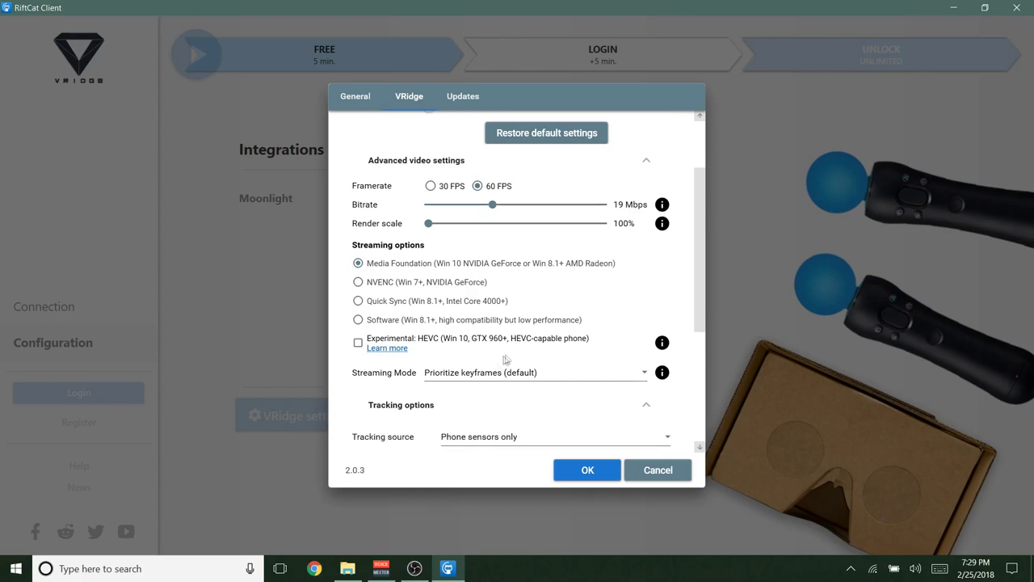
mouse_move(667, 376)
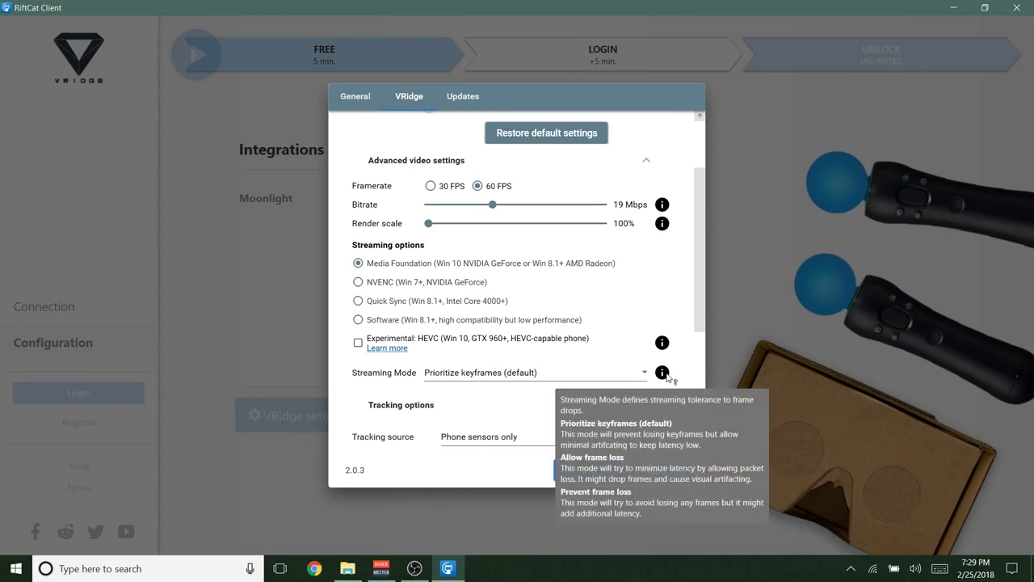
left_click(643, 372)
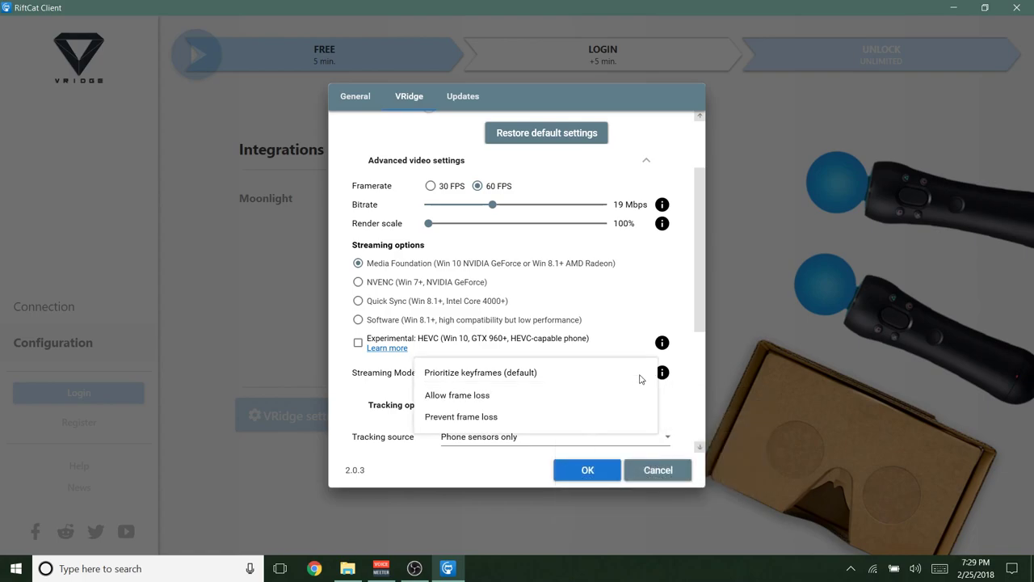
left_click(654, 378)
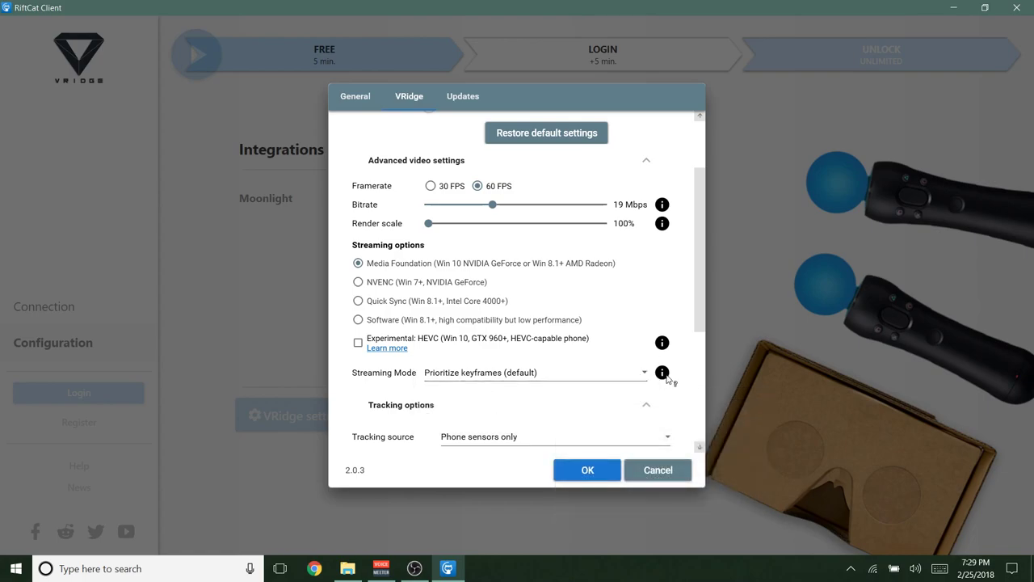
mouse_move(663, 375)
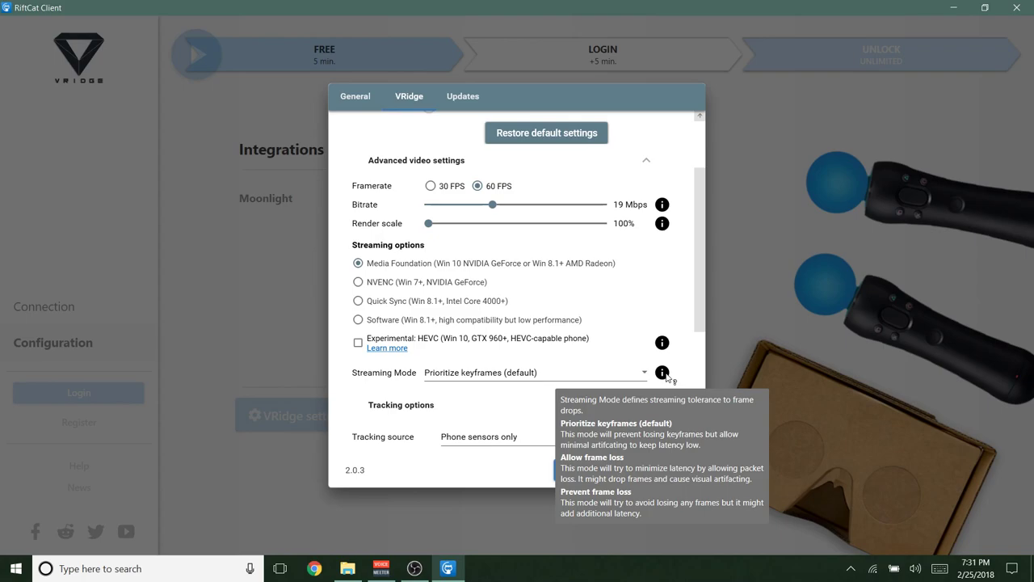
Show the Tracking source options under Tracking options.
scroll(548, 392, "down", 2)
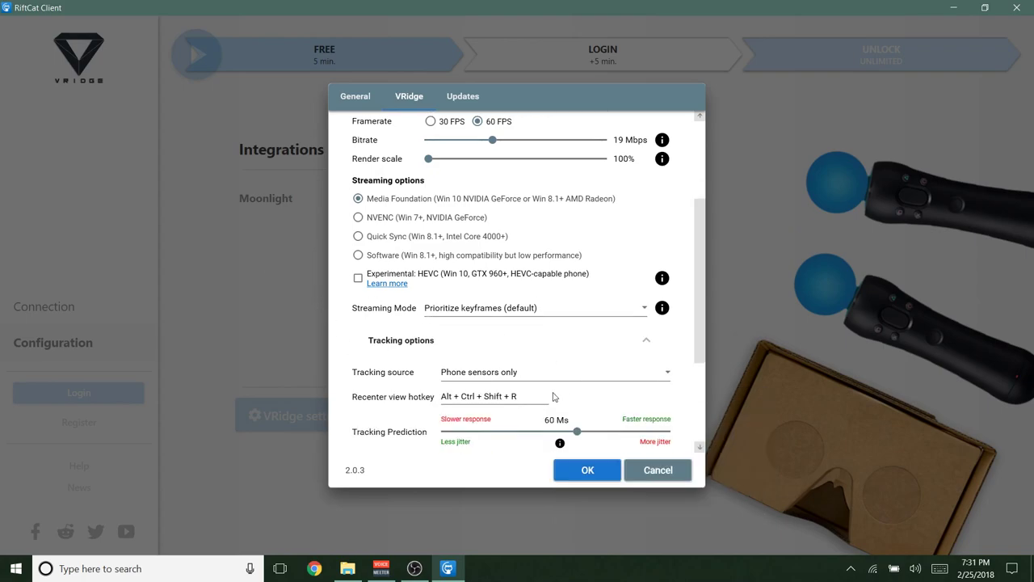
scroll(553, 394, "down", 2)
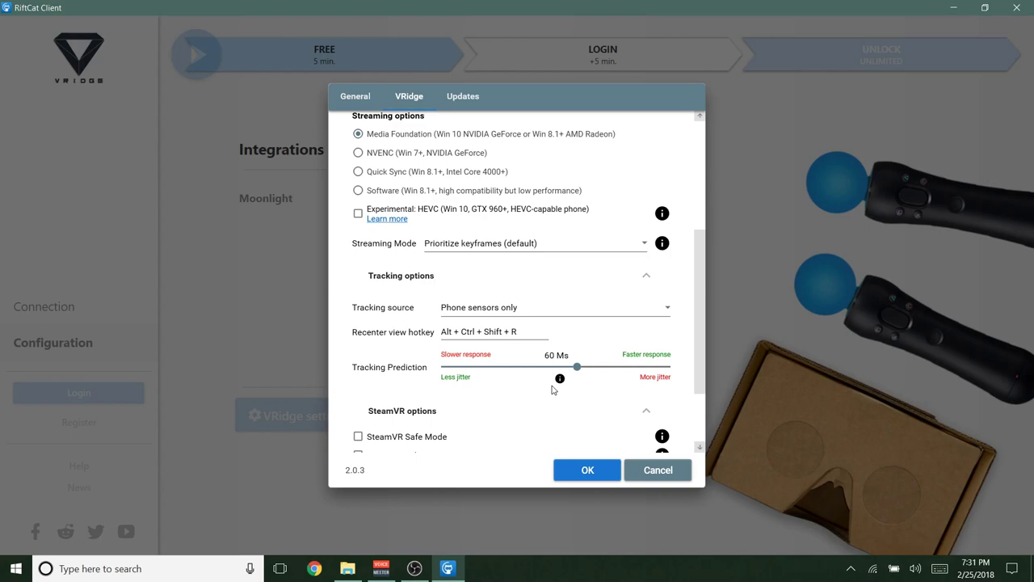
left_click(493, 310)
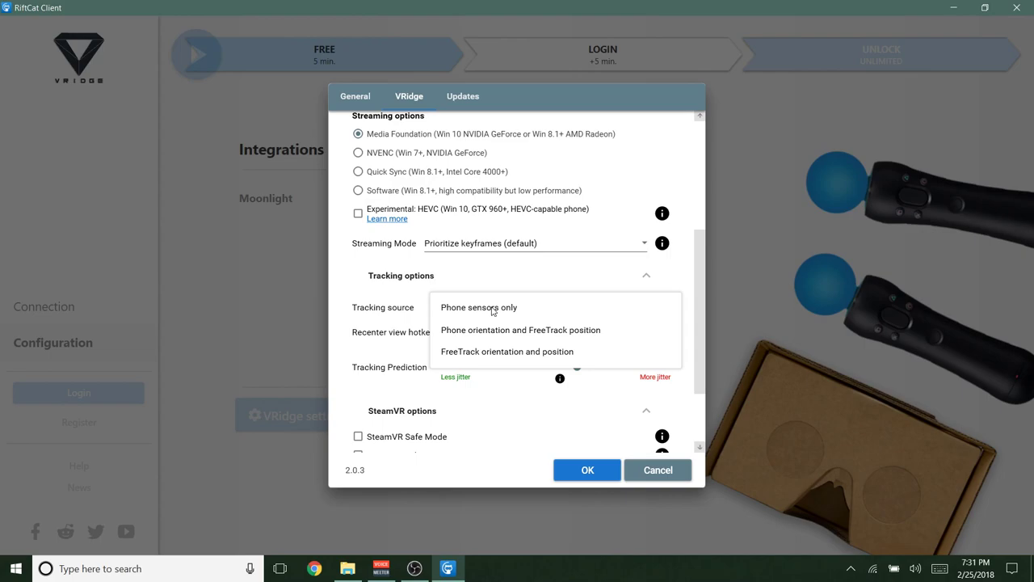
Keep Phone sensors only as the tracking source and view the Tracking Prediction info.
left_click(493, 309)
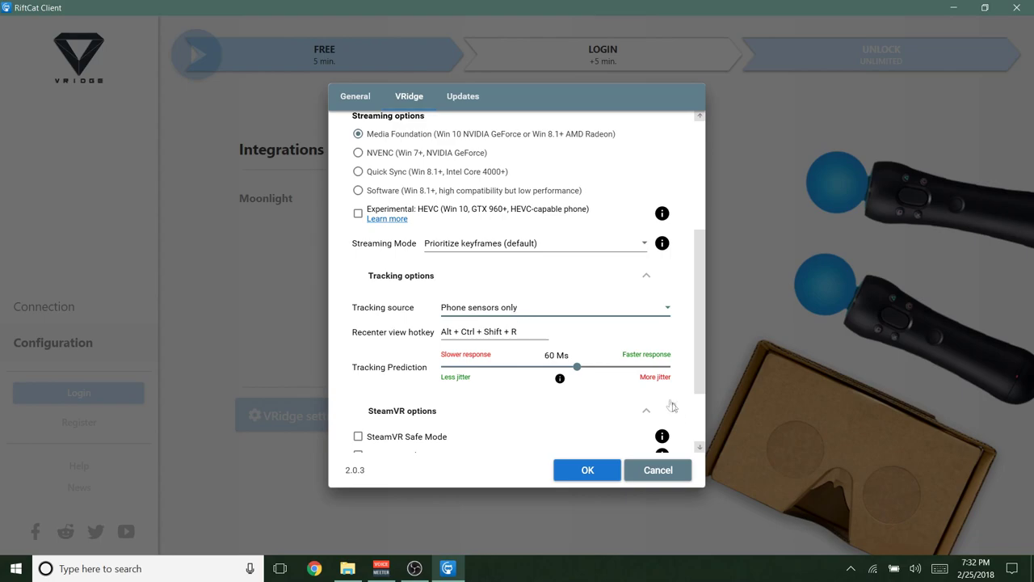
mouse_move(560, 379)
Bring the Tracking Prediction slider from 100 ms back down to 60 ms.
left_click_drag(576, 367, 709, 380)
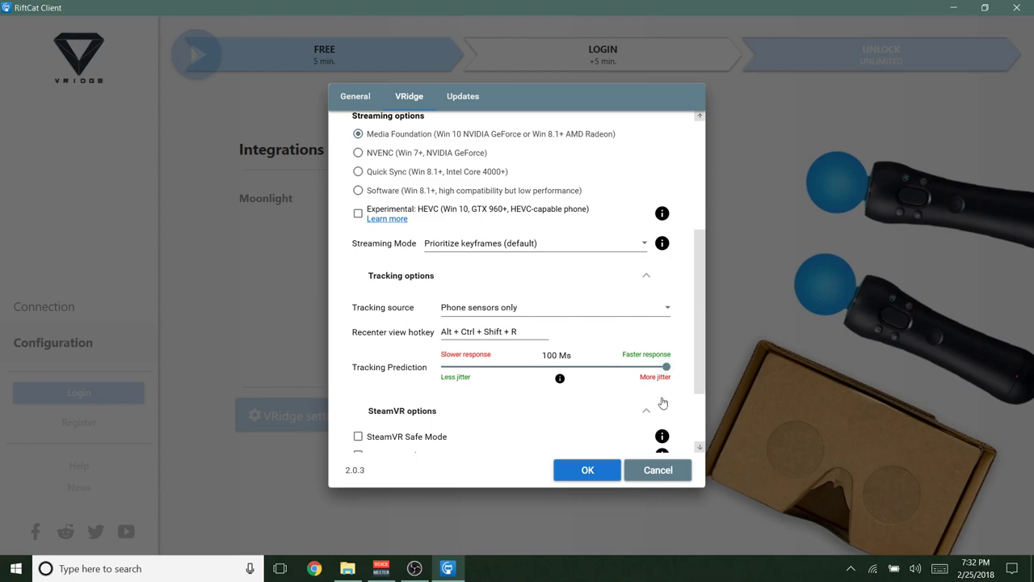
left_click_drag(664, 367, 581, 388)
scroll(578, 366, "down", 3)
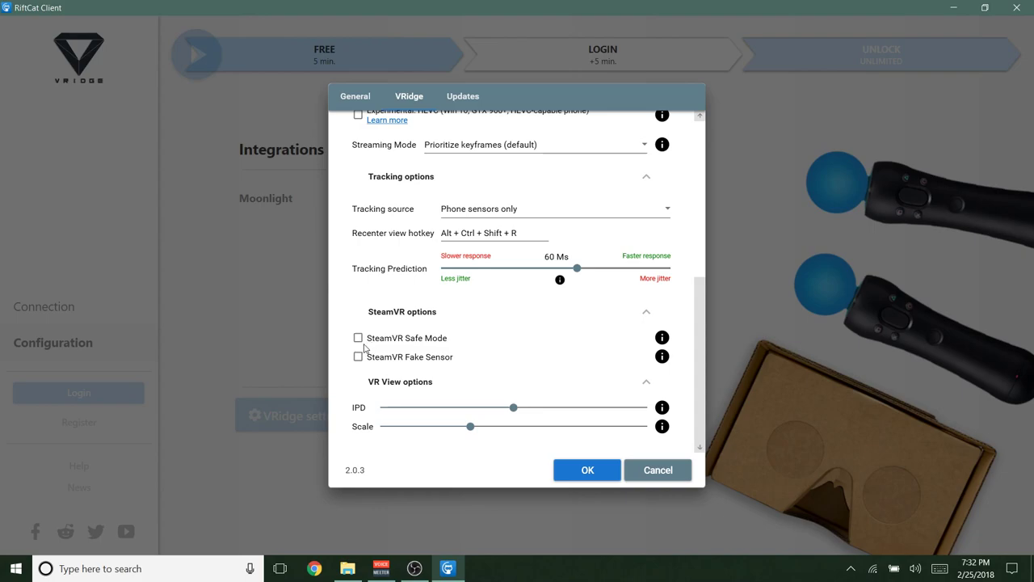
Tick SteamVR Safe Mode, leaving Fake Sensor unchecked.
left_click(361, 340)
mouse_move(663, 357)
mouse_move(660, 408)
mouse_move(663, 430)
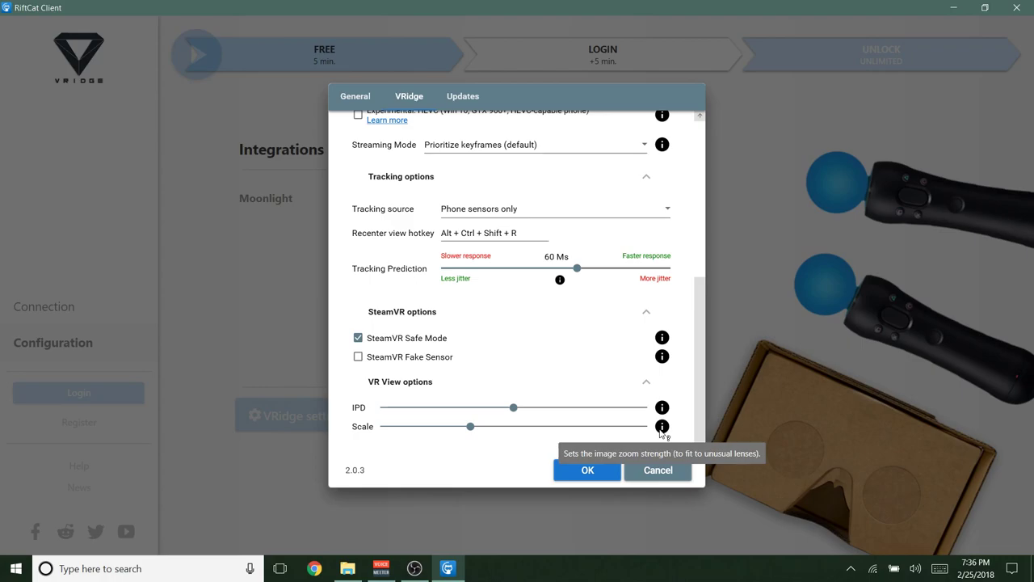